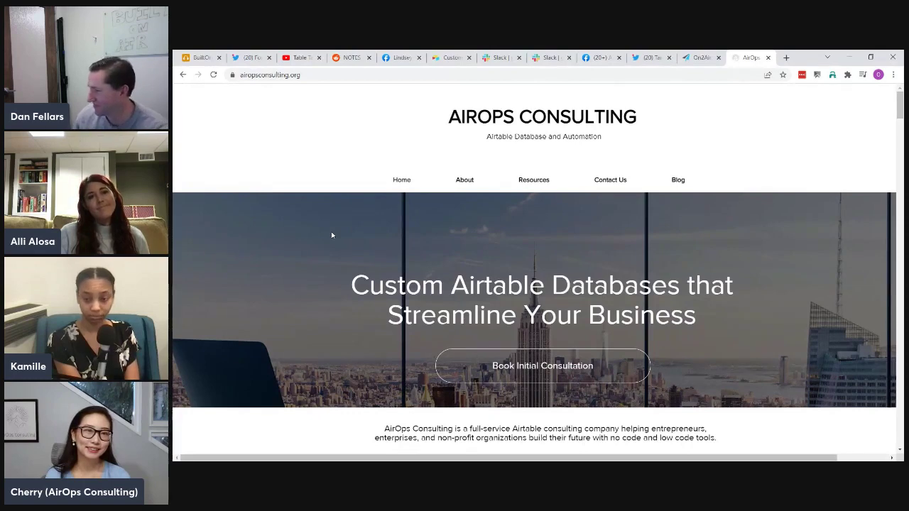
Switch to the show's Airtable base and advance past the Meet The Experts segment image
left_click(203, 58)
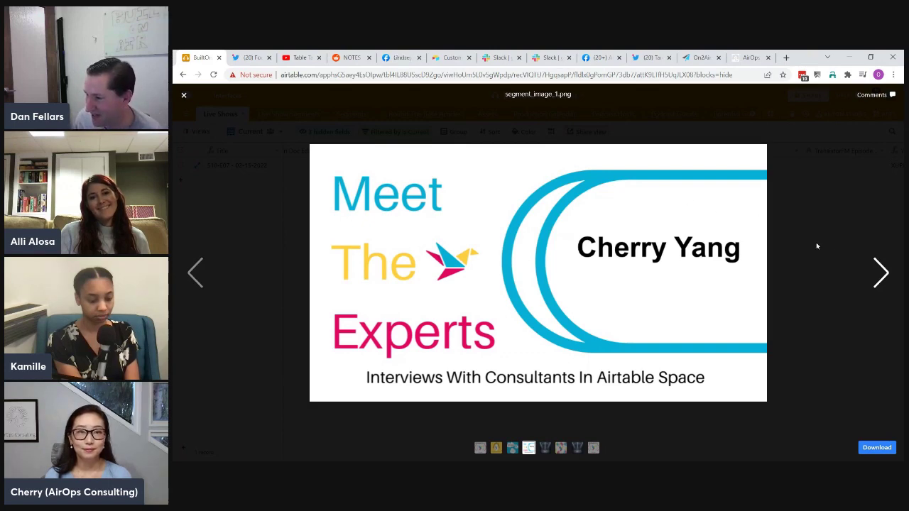
left_click(881, 275)
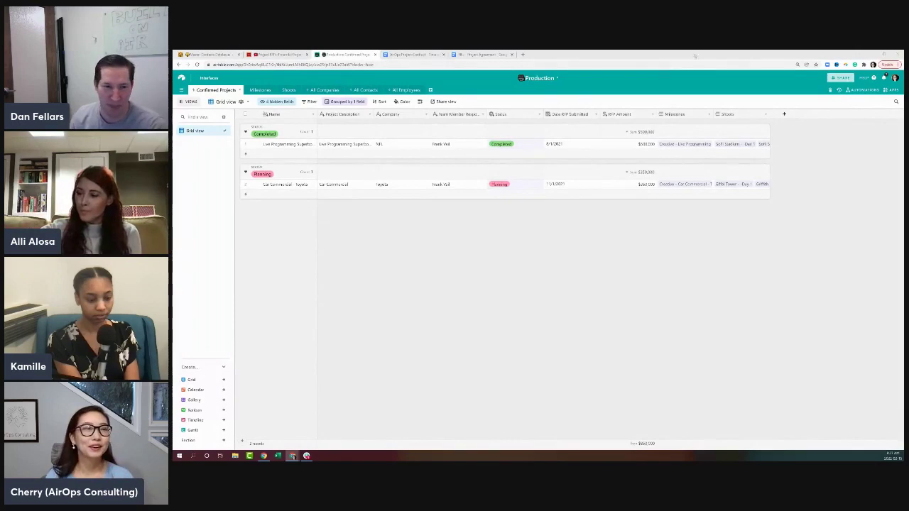
Enlarge the page zoom of the Production base and hide the views sidebar of the Confirmed Projects table
left_click(797, 64)
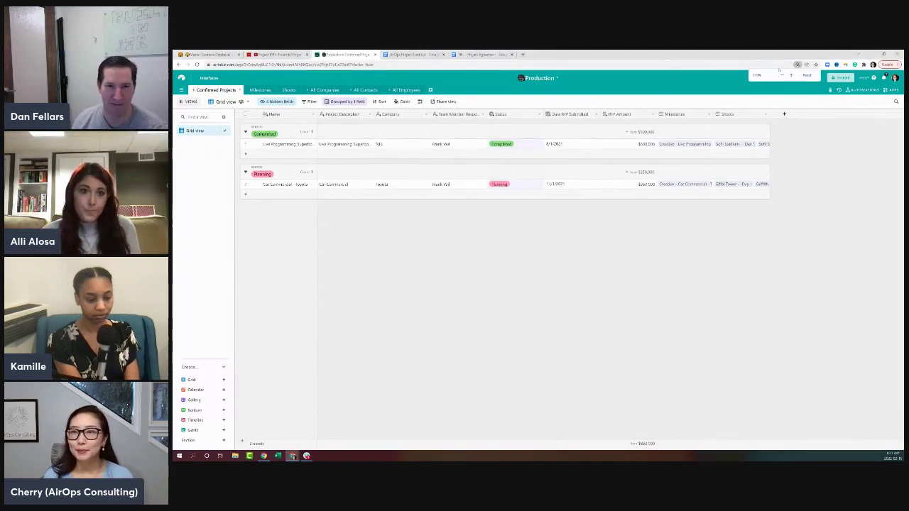
left_click(791, 75)
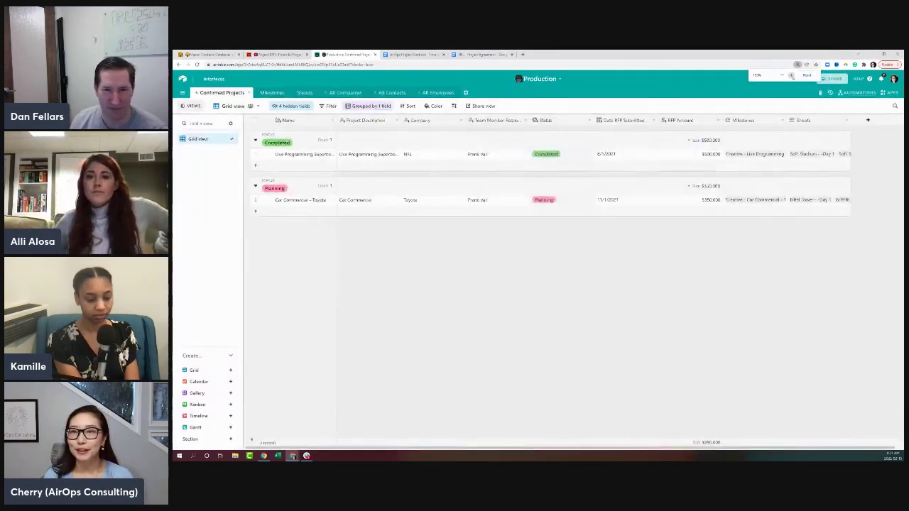
left_click(791, 75)
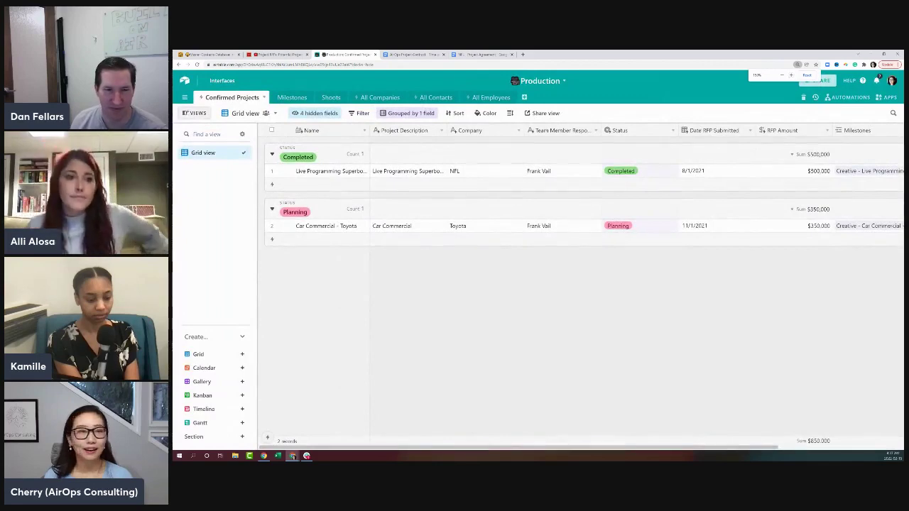
left_click(193, 112)
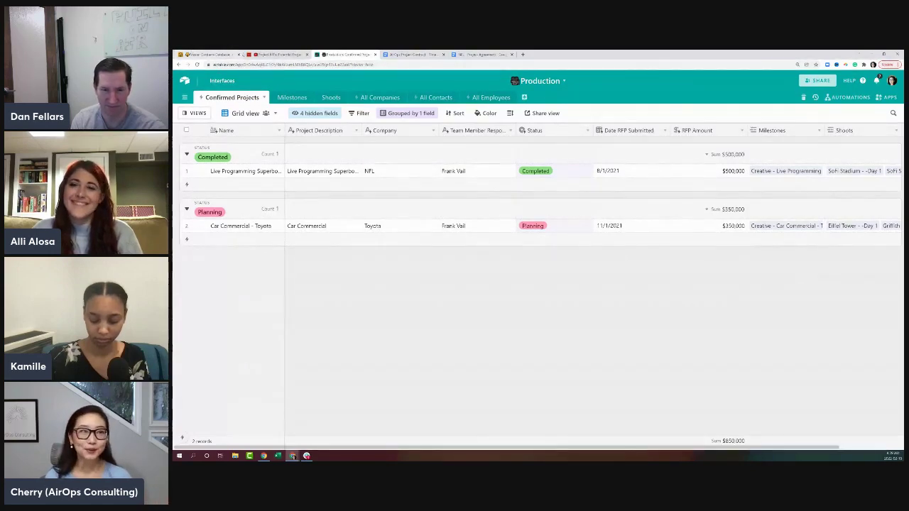
Switch to the Master Contacts Database and look at the Companies table, including its All Agencies view
left_click(230, 54)
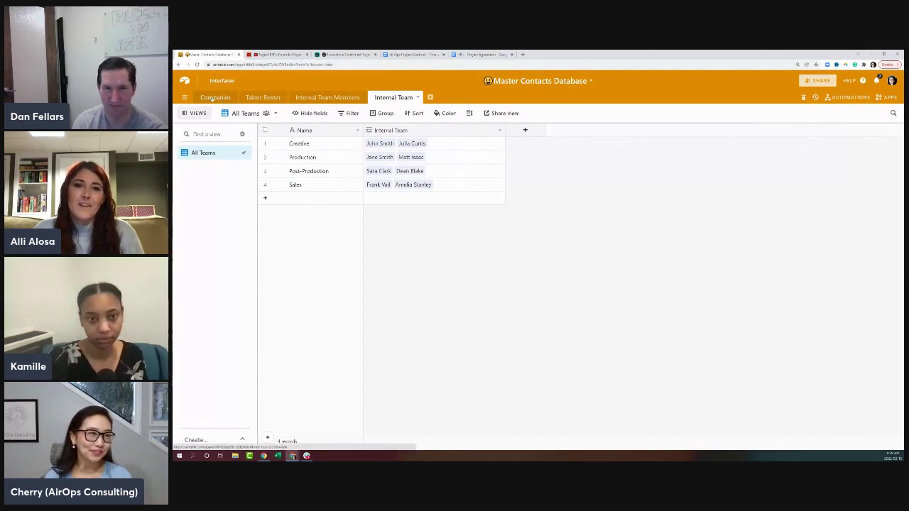
left_click(227, 98)
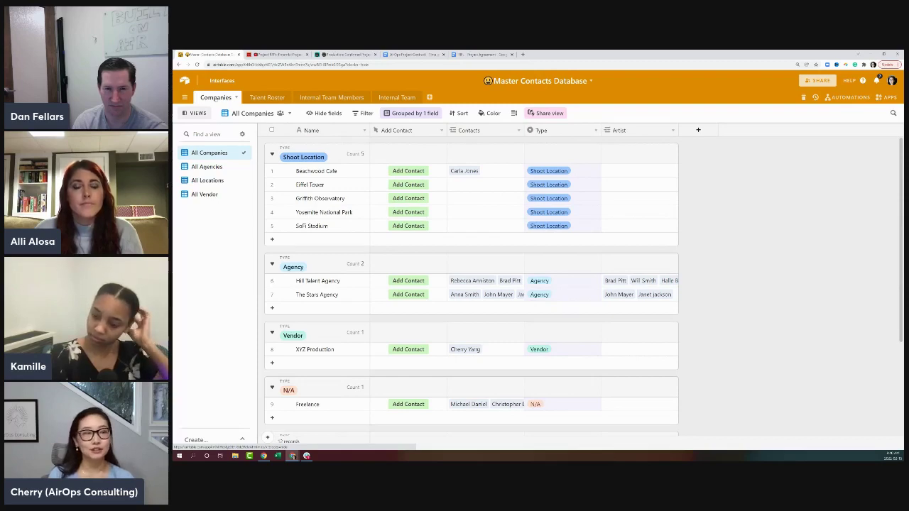
mouse_move(212, 166)
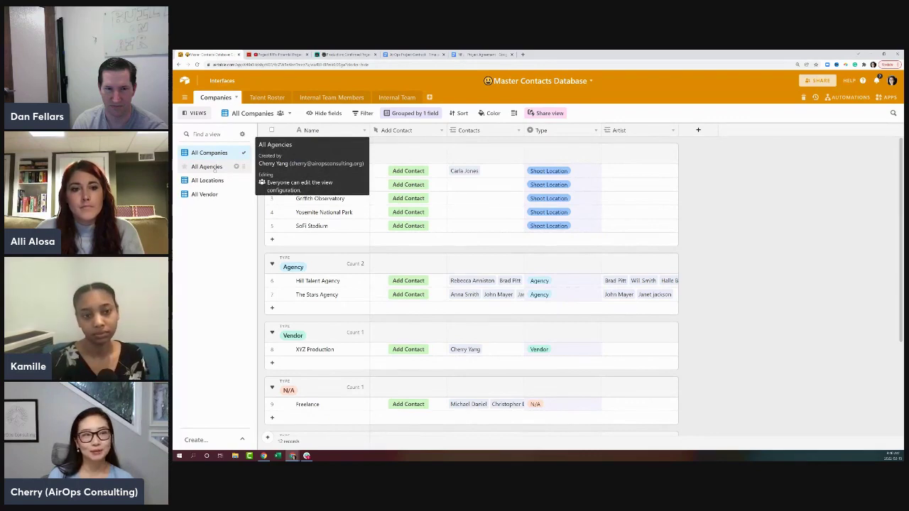
left_click(213, 168)
mouse_move(213, 181)
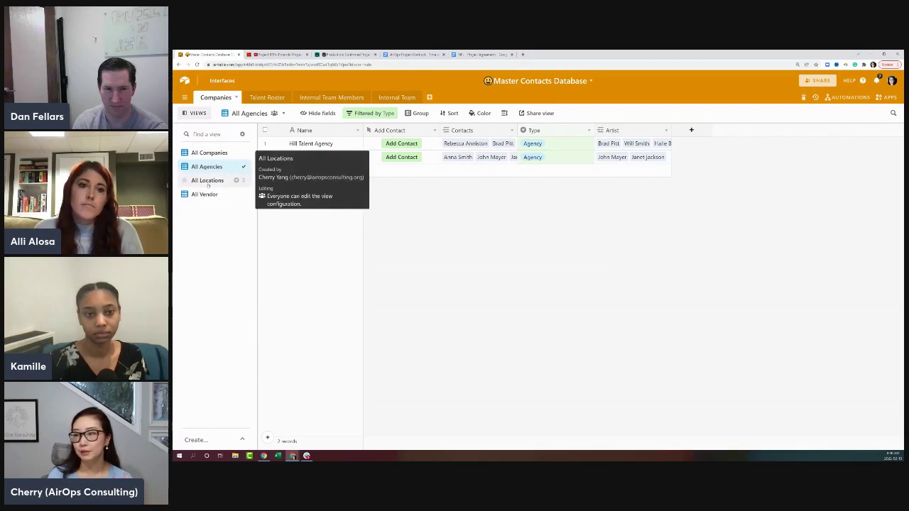
Look through the Talent Roster table's All Editors, All Musicians and All Actors views
left_click(260, 100)
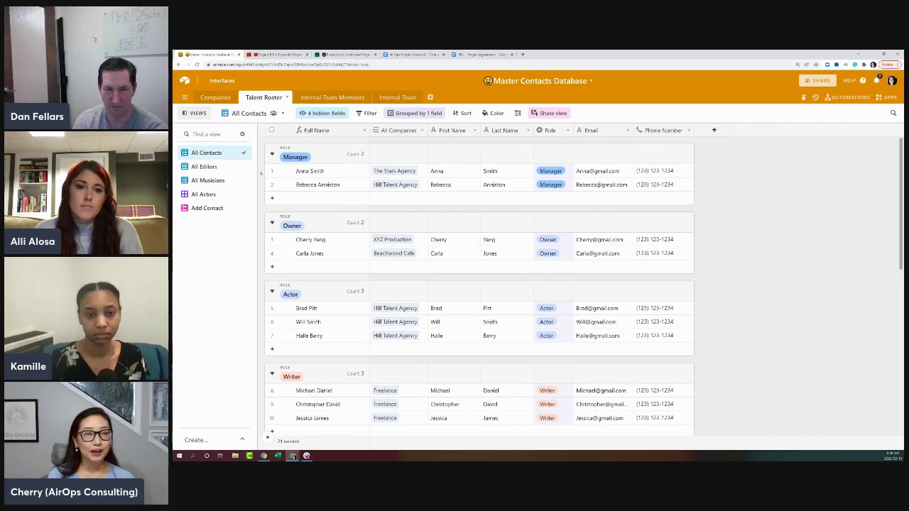
left_click(229, 166)
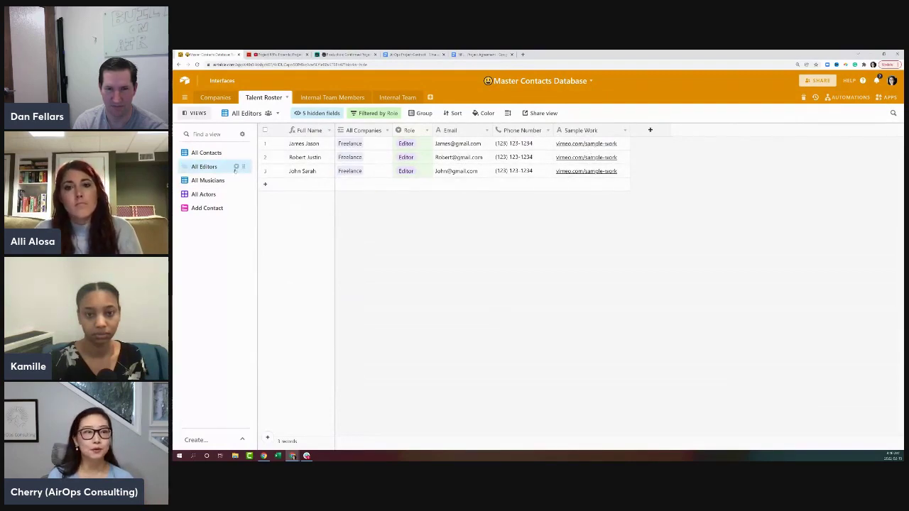
left_click(209, 181)
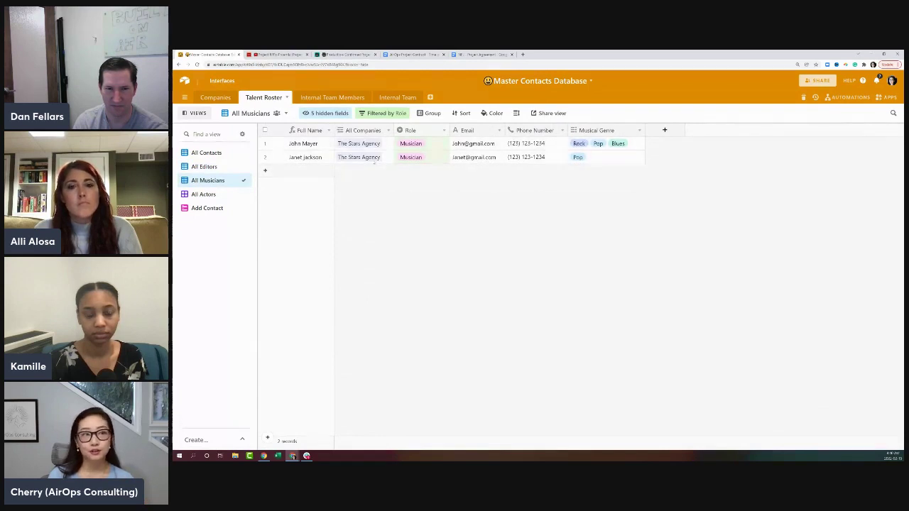
mouse_move(194, 166)
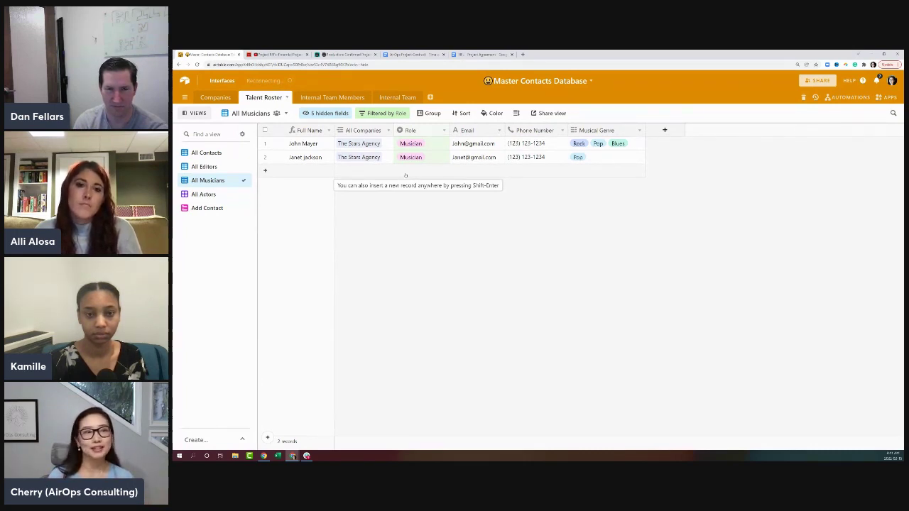
left_click(211, 196)
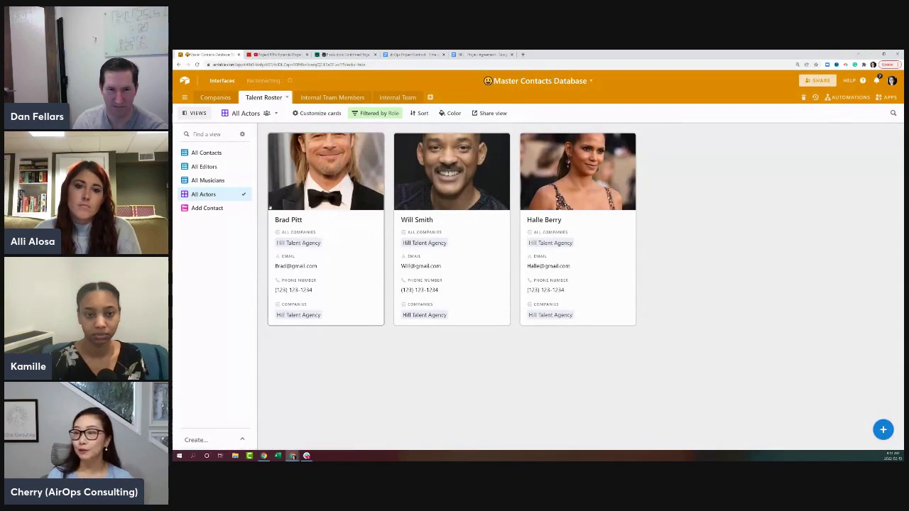
Compare the Internal Team Members and Internal Team tables, ending on Internal Team Members
left_click(316, 98)
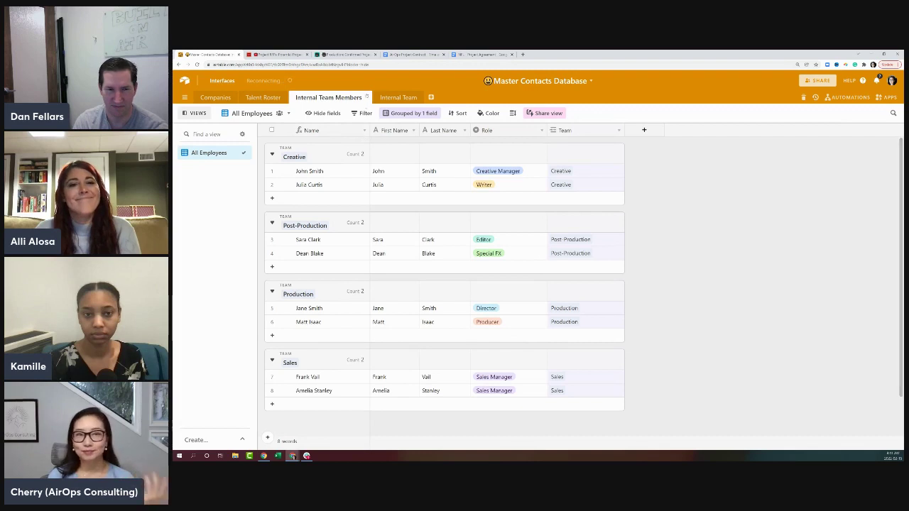
left_click(387, 98)
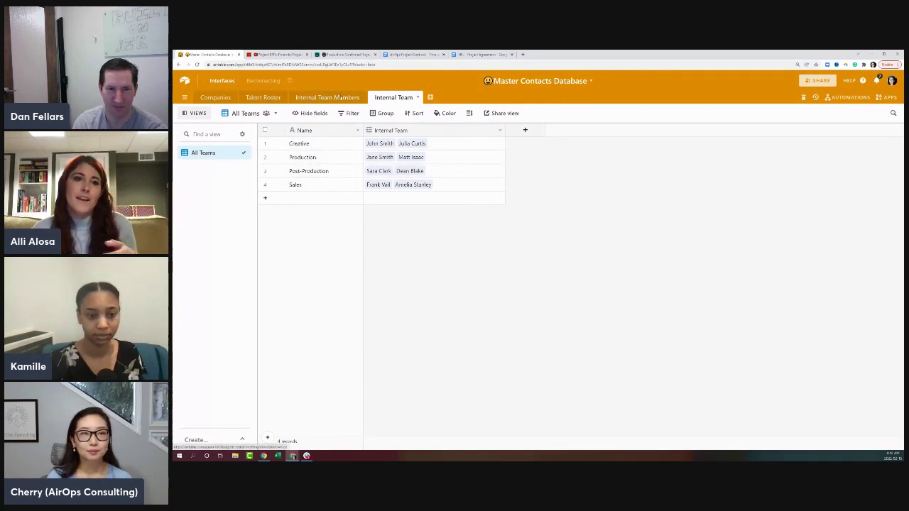
left_click(339, 98)
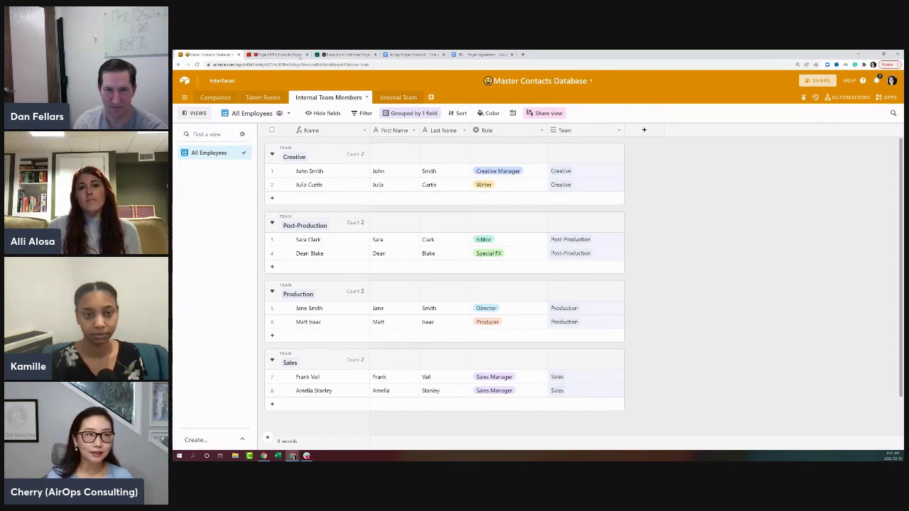
Switch to the Project RFPs base and look at its Potential Projects and Confirmed Projects tables
left_click(276, 55)
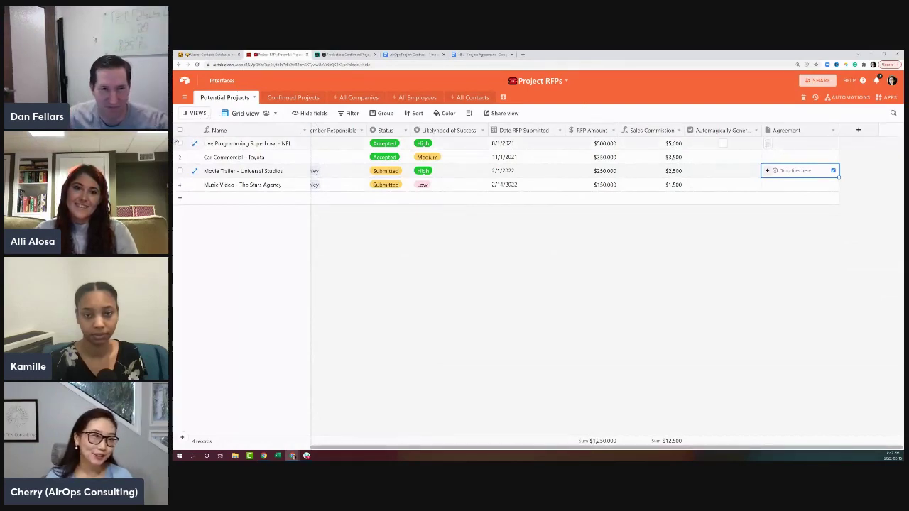
left_click(280, 161)
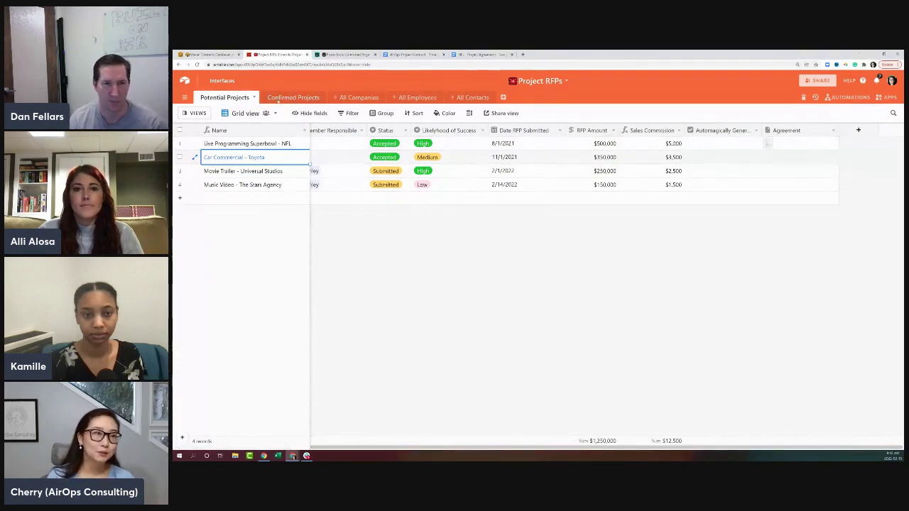
left_click(296, 99)
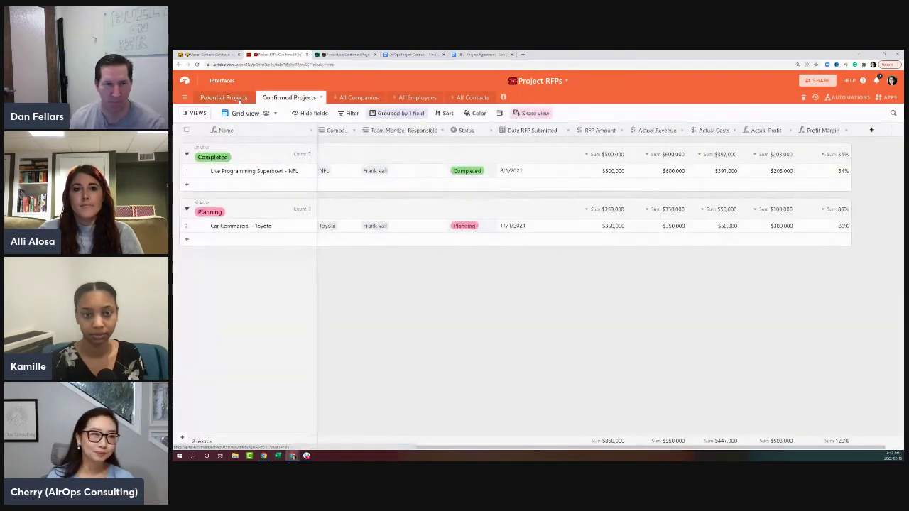
left_click(252, 98)
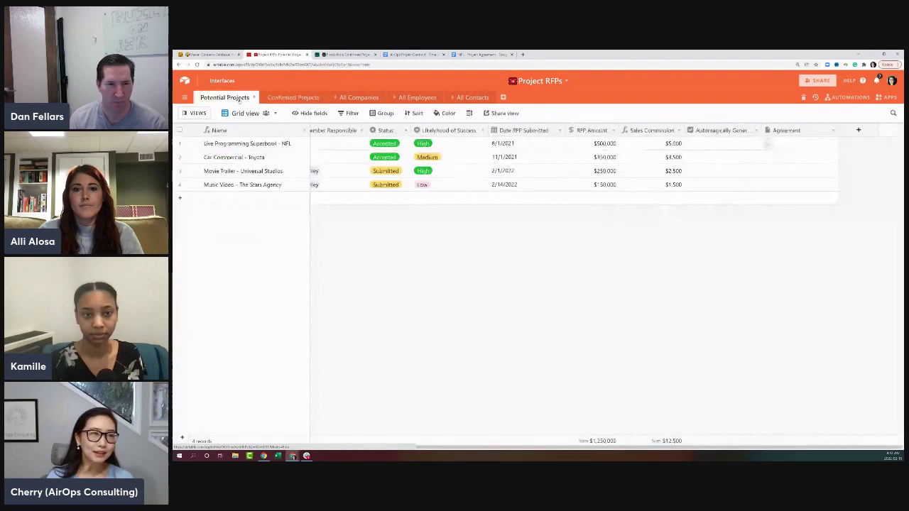
Review the potential projects' description, company, team member responsible and status fields
left_click(252, 186)
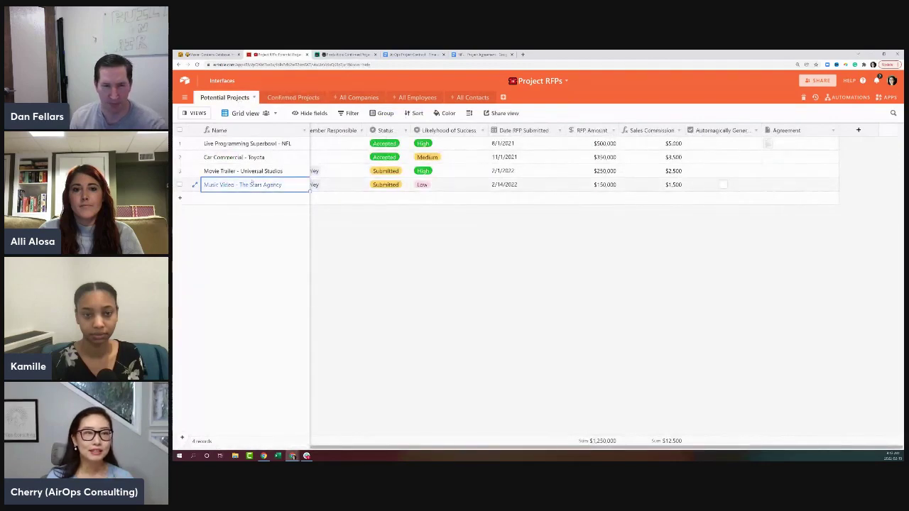
key("Right")
key("Right")
key("Right")
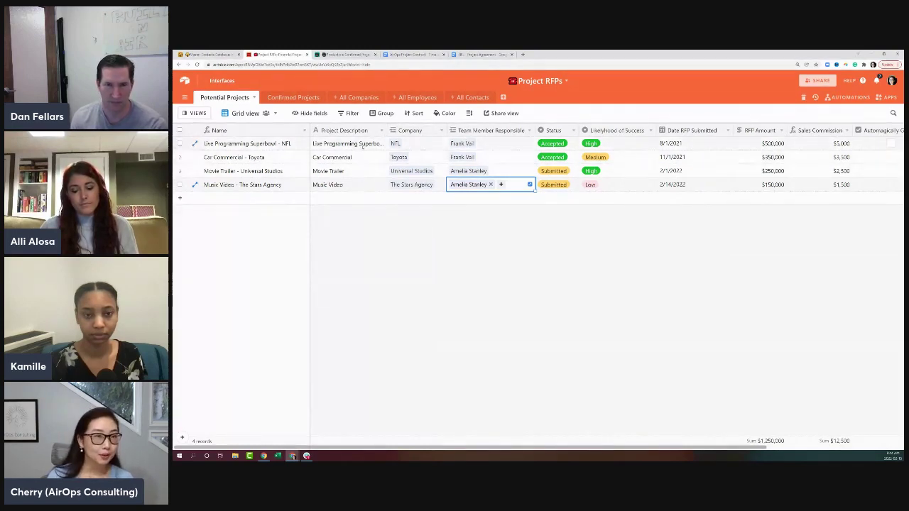
left_click_drag(347, 144, 363, 184)
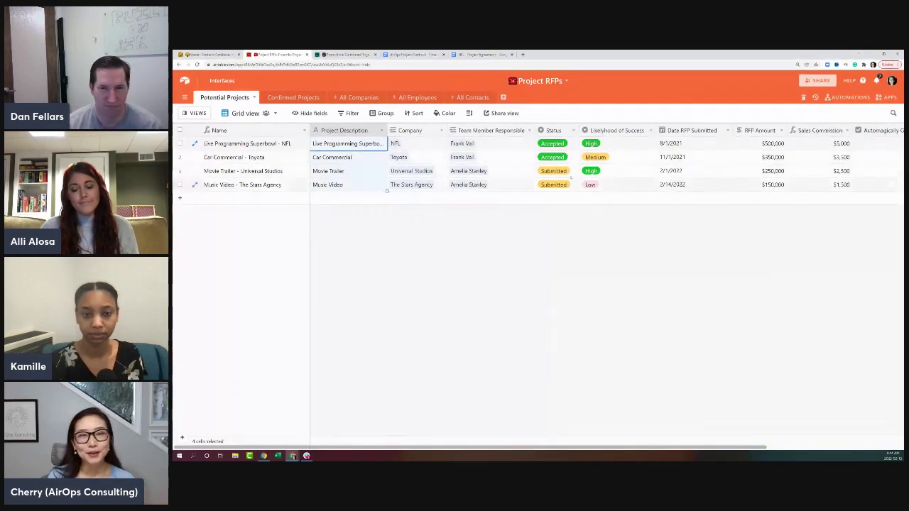
left_click(553, 143)
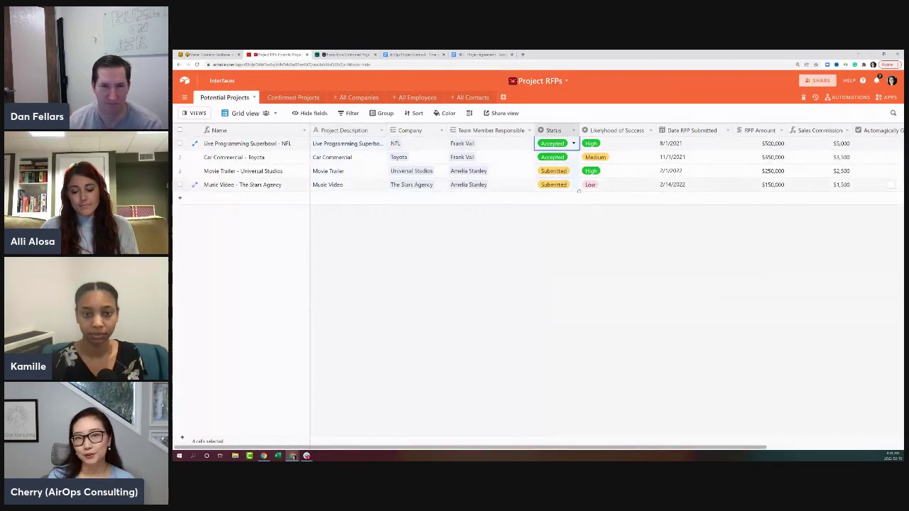
Review the potential projects' submission date, RFP amount, sales commission and agreement fields
left_click(656, 156)
key("Right")
key("Right")
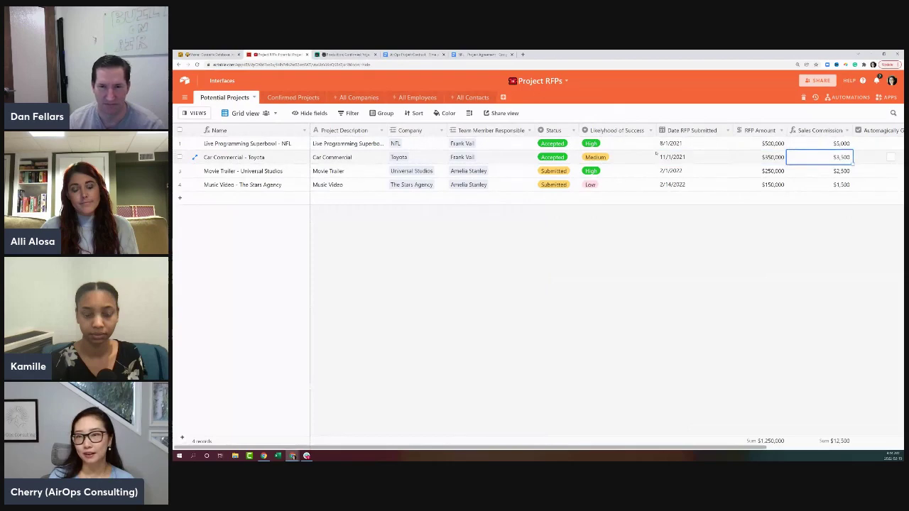
key("Right")
key("Right")
key("Left")
key("Left")
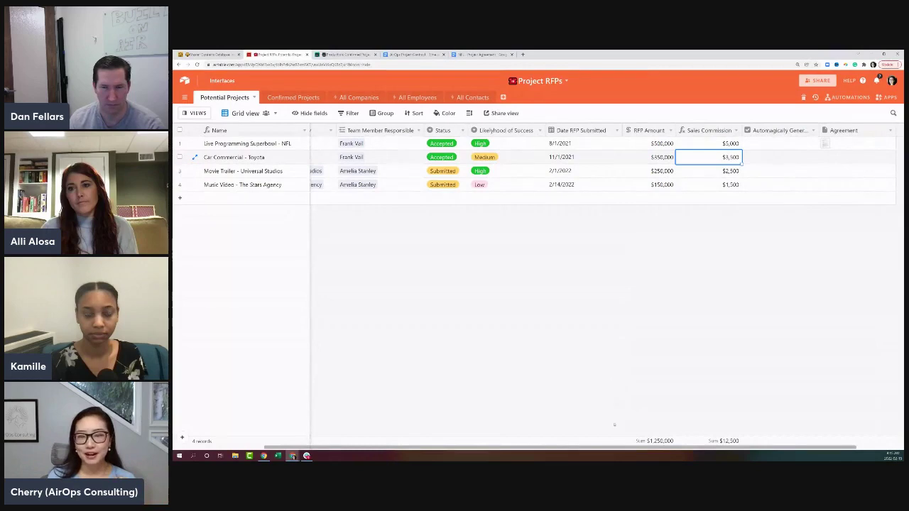
left_click_drag(647, 143, 675, 159)
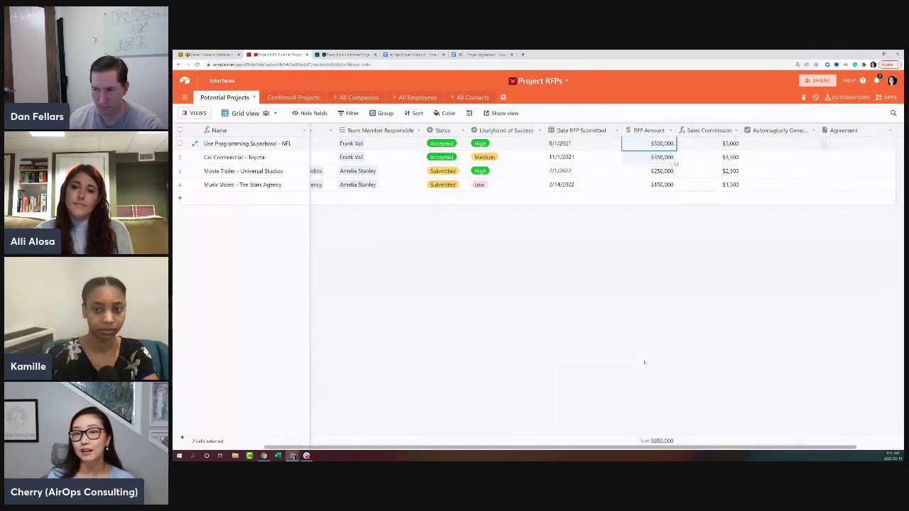
left_click(659, 174)
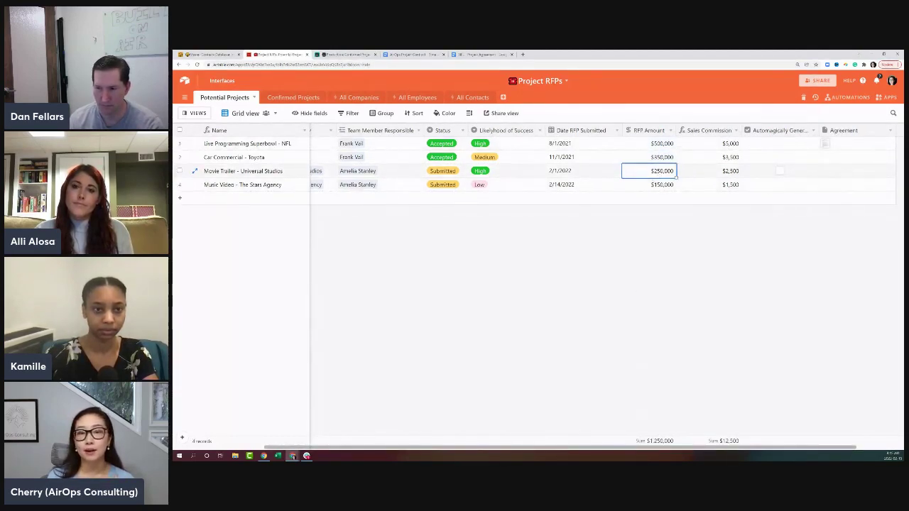
Group the Potential Projects records by the Status field
left_click(384, 114)
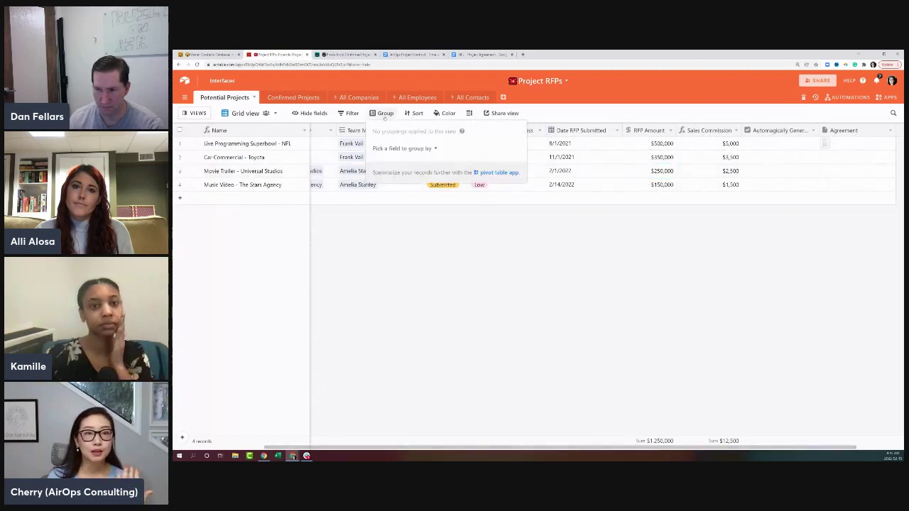
left_click(402, 149)
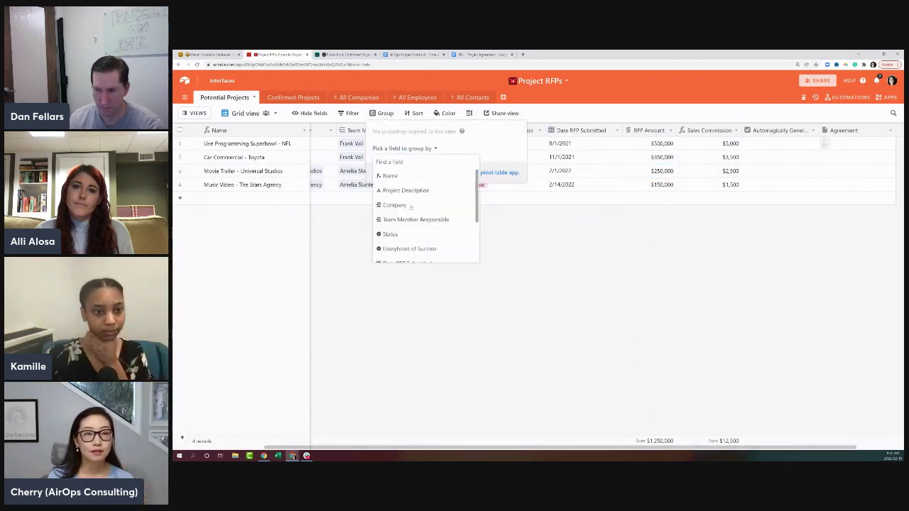
left_click(401, 235)
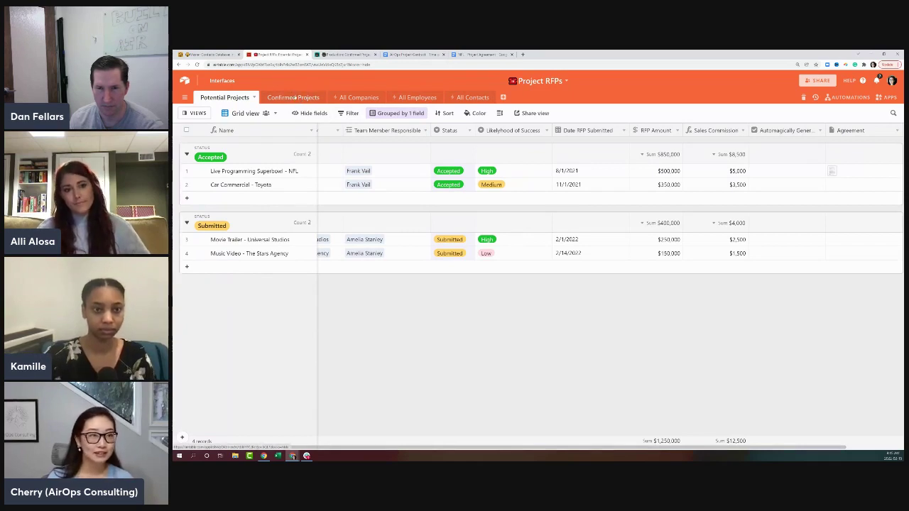
Check the Confirmed Projects table, then return to the Potential Projects table
left_click(293, 97)
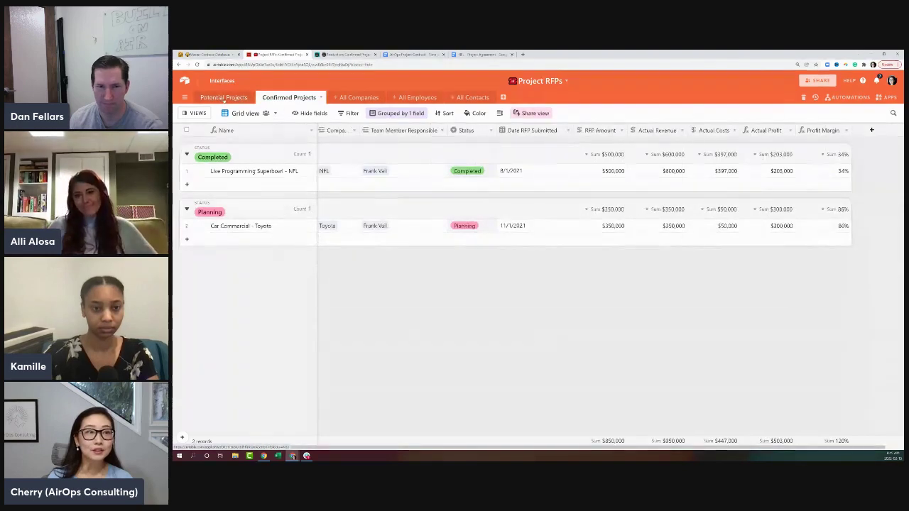
left_click(223, 97)
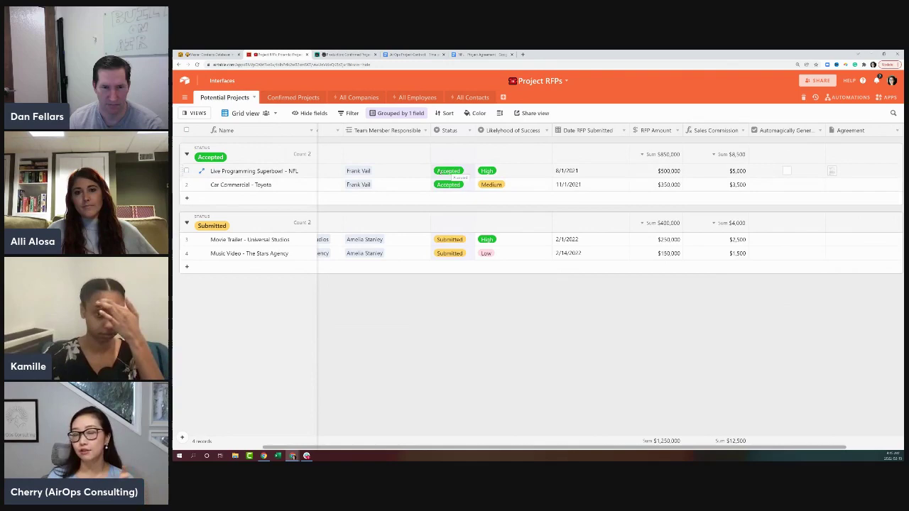
Review the status, revenue, costs and profit fields in the Confirmed Projects table of the Project RFPs base
left_click(282, 98)
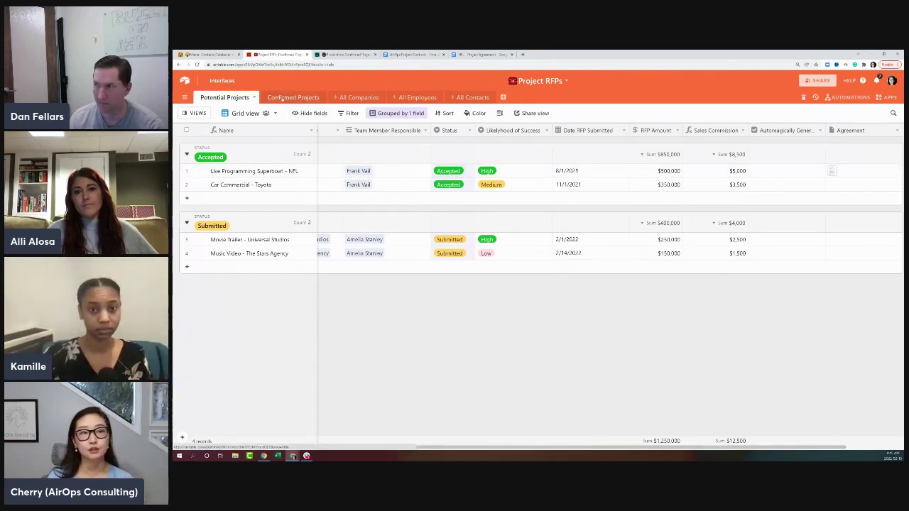
left_click(274, 115)
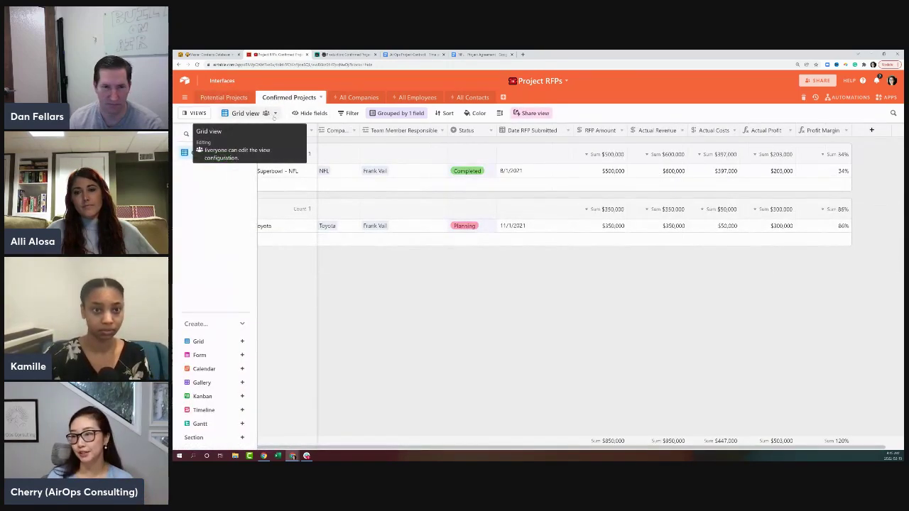
left_click(274, 116)
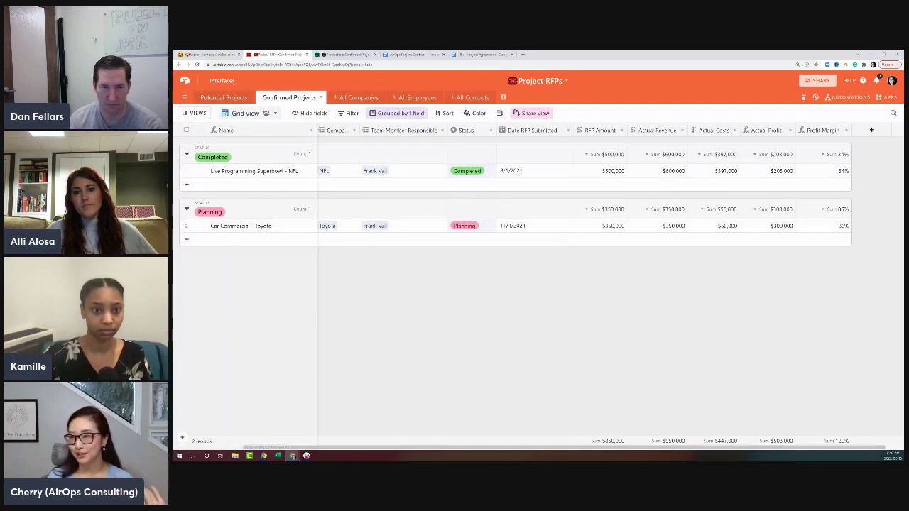
left_click(245, 114)
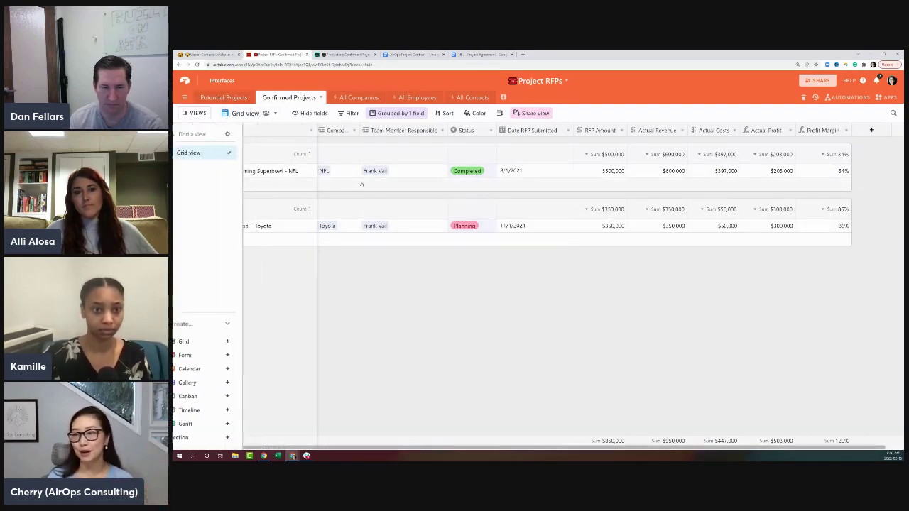
left_click(245, 113)
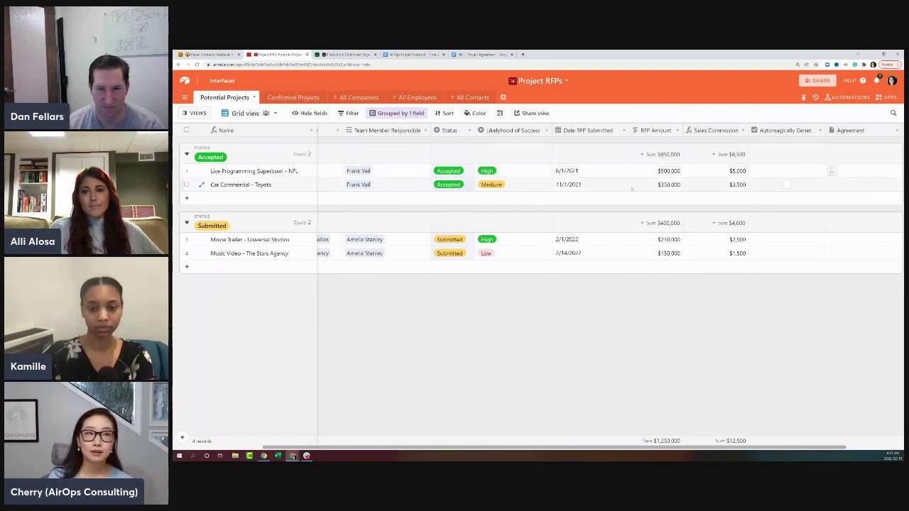
Examine the placeholders in the AirOps Project Contract template in Google Docs, then check the Master Contacts Database and return to Project RFPs
left_click(419, 55)
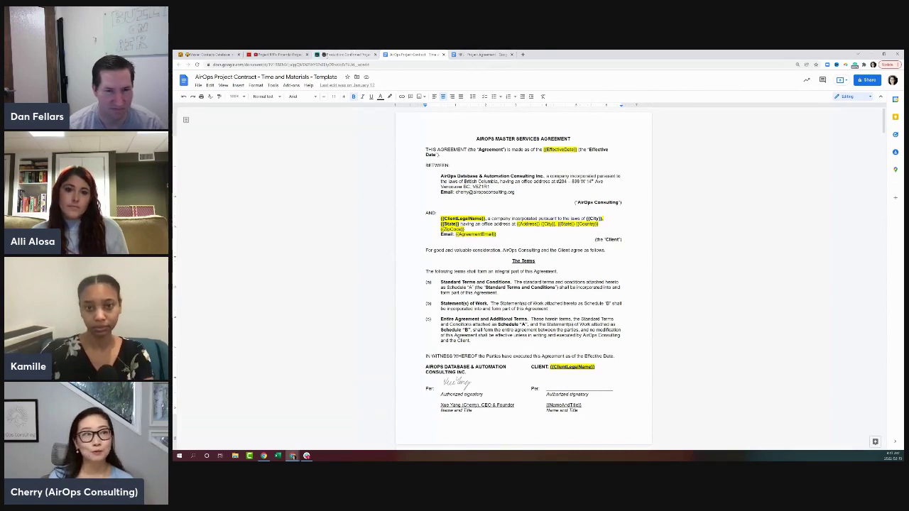
left_click(207, 54)
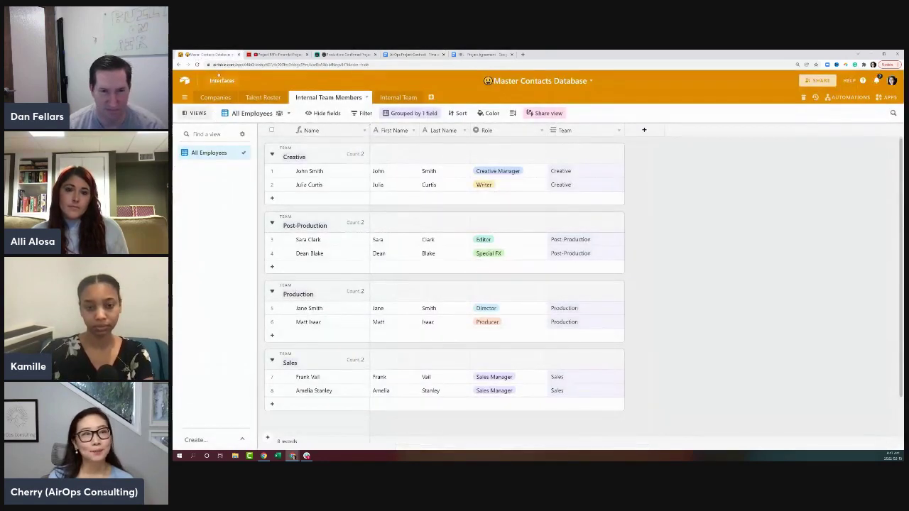
left_click(273, 54)
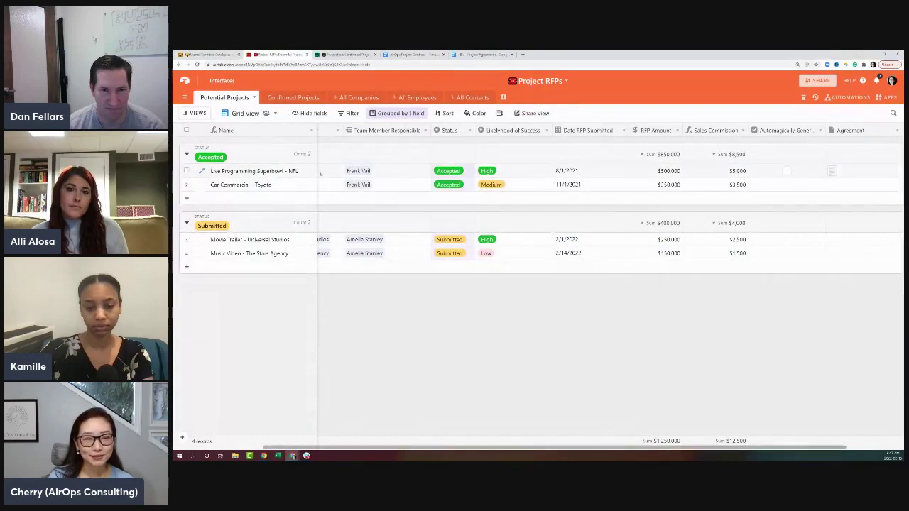
Examine the client details filled into the NFL - Project Agreement document in Google Docs, highlighting the client paragraph
left_click(489, 55)
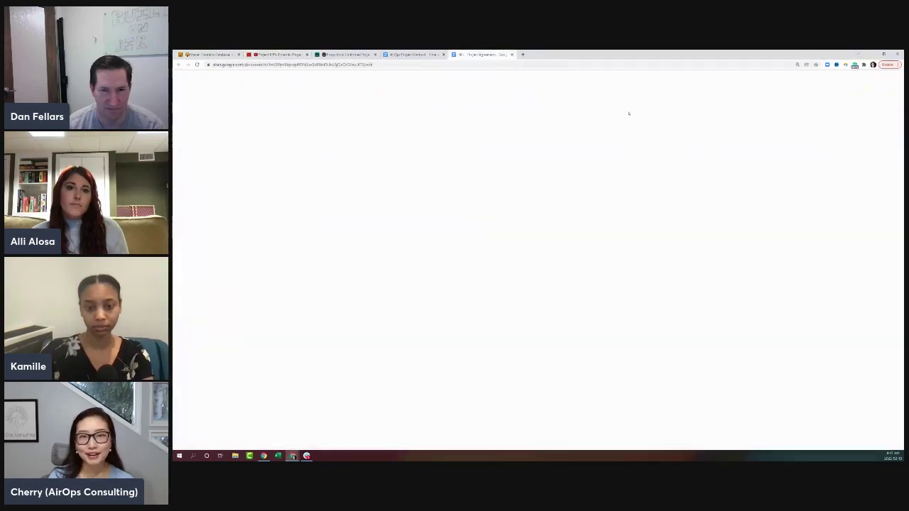
scroll(807, 142, "down", 15)
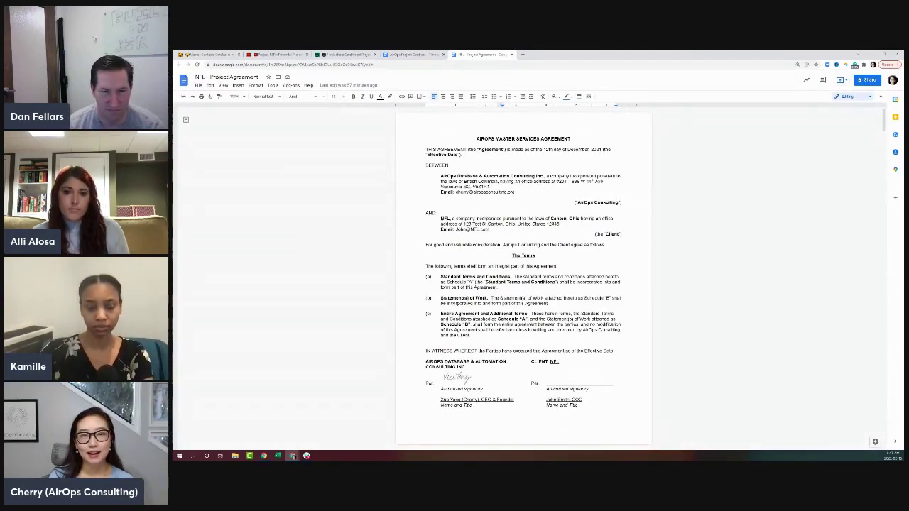
left_click_drag(441, 218, 497, 229)
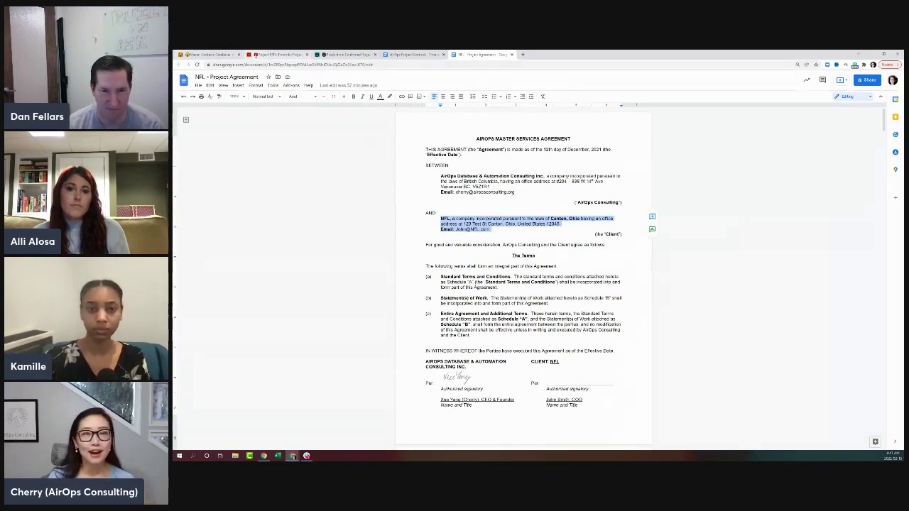
Return to the Project RFPs base in Airtable and select the Agreement cell of the Live Programming Superbowl - NFL record
left_click(277, 54)
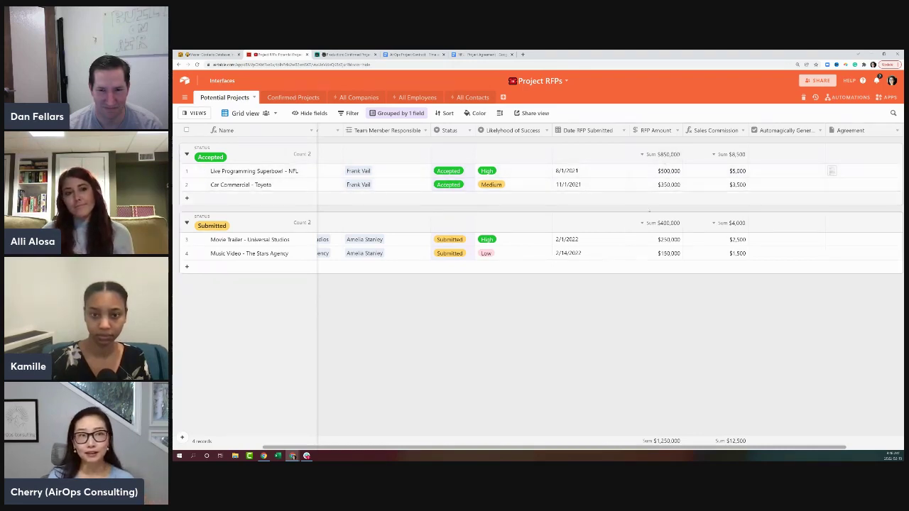
right_click(758, 184)
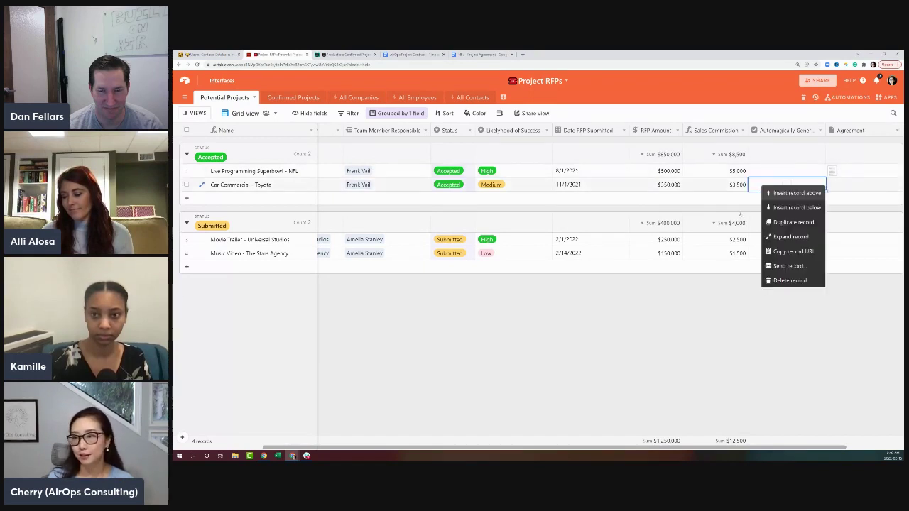
left_click(839, 171)
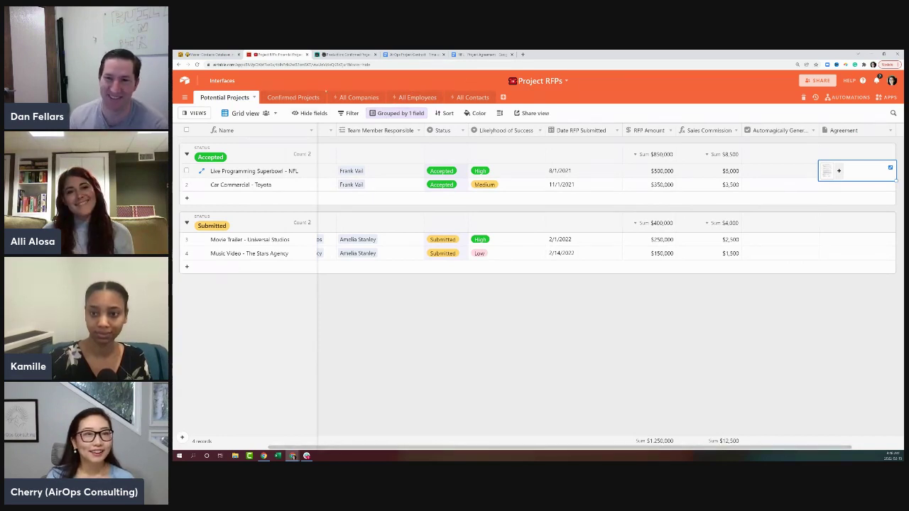
Review the Milestones table in the Production base, looking at the milestone types for each project
left_click(347, 55)
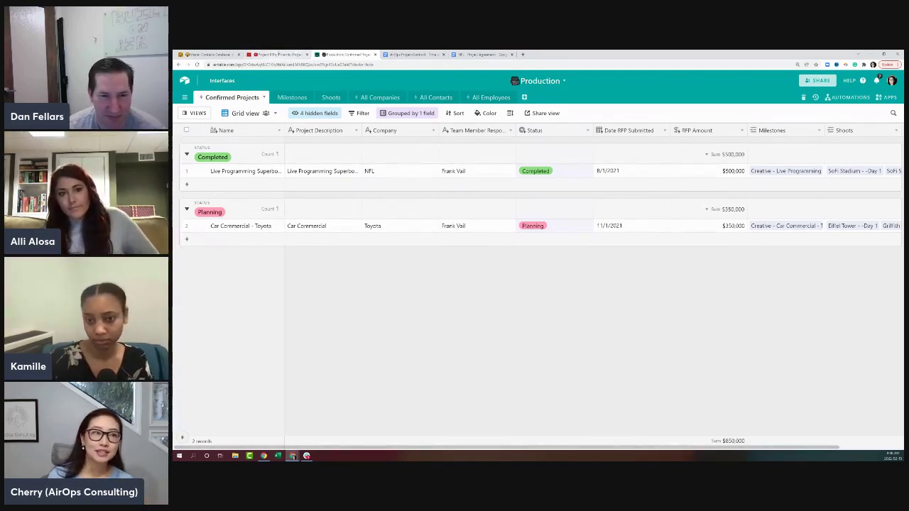
left_click(277, 55)
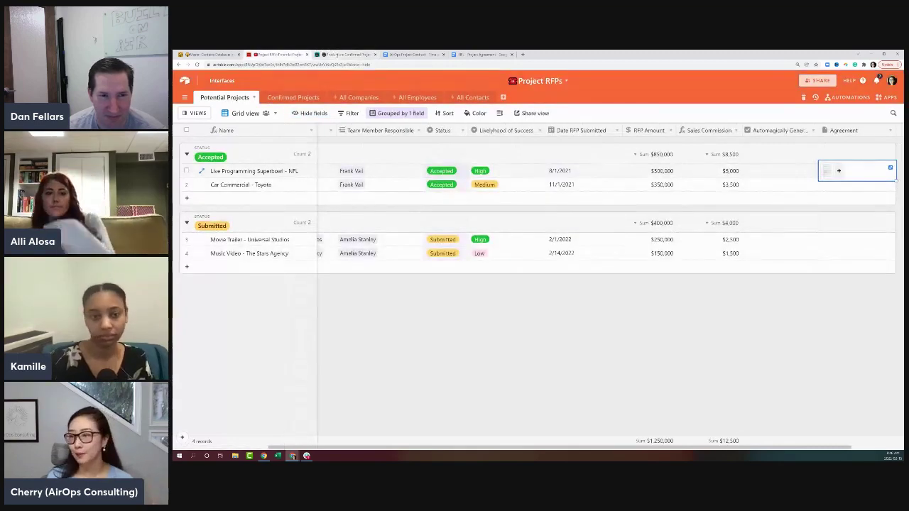
left_click(337, 56)
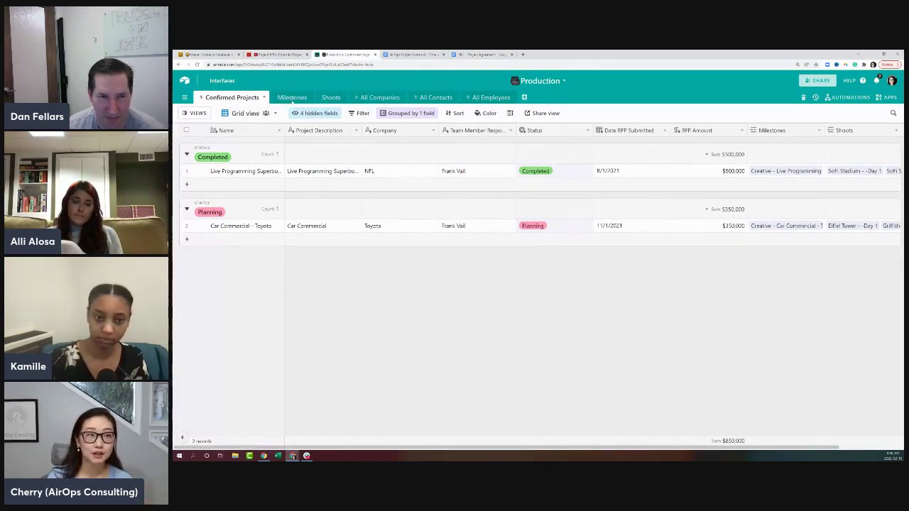
left_click(292, 99)
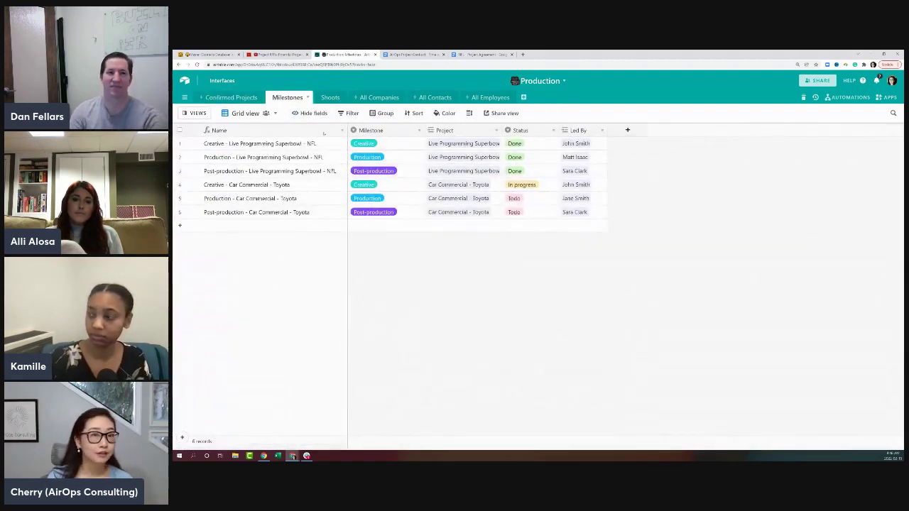
left_click(380, 144)
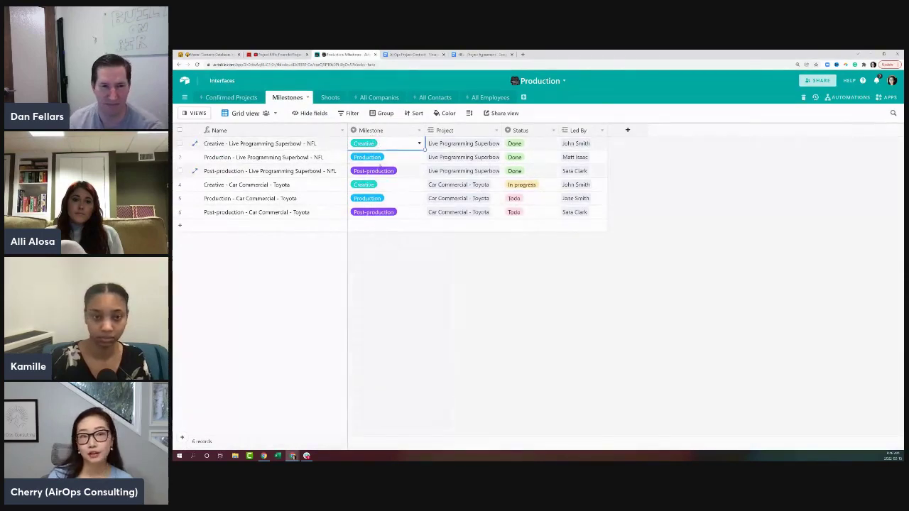
Review the locations, descriptions and start dates of the shoots in the Shoots table
left_click(331, 98)
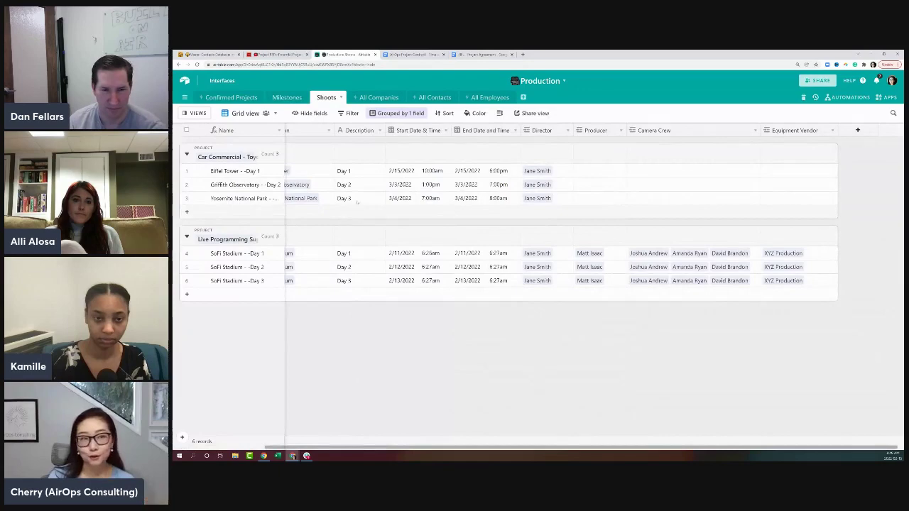
left_click_drag(418, 171, 413, 185)
key("Left")
key("Left")
key("Left")
key("Left")
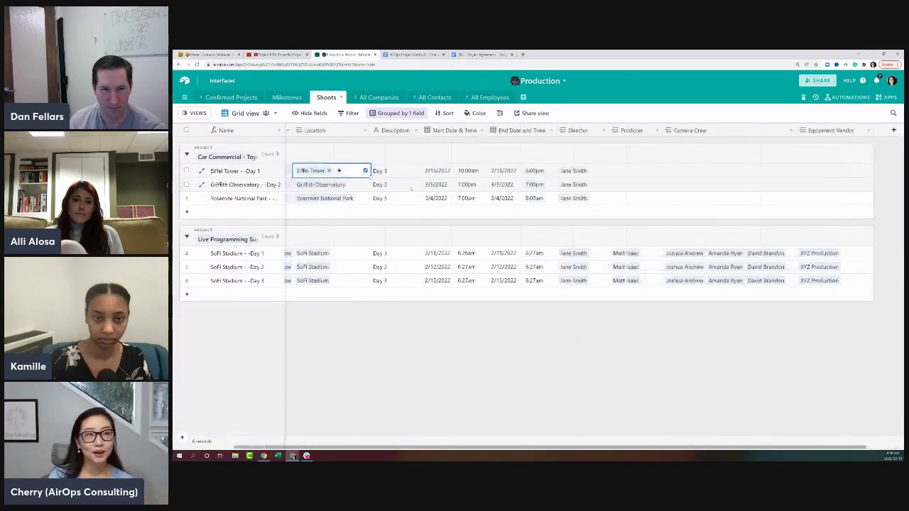
key("Right")
key("Right")
key("Down")
key("Down")
Link the team member with the Director role as producer of the Car Commercial - Toyota Day 2 shoot at Griffith Observatory
key("Right")
key("Right")
key("Right")
key("Right")
key("Down")
key("Right")
key("Up")
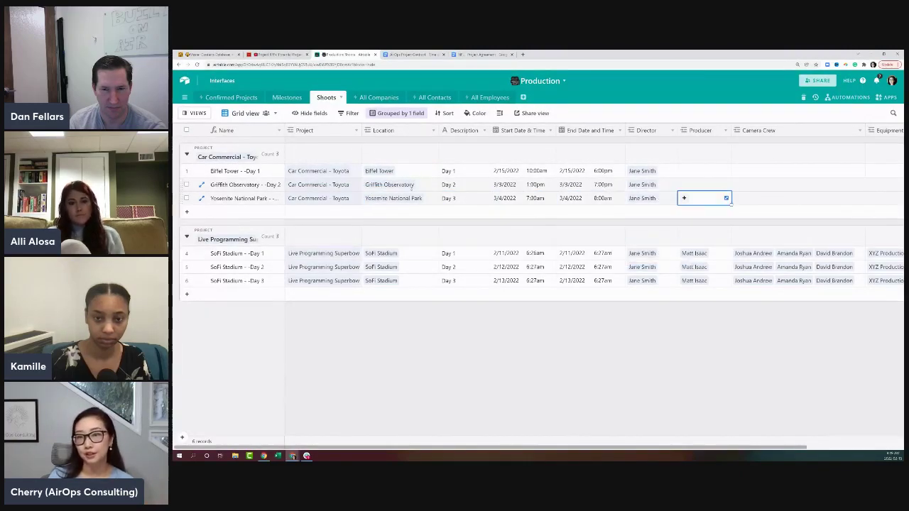
key("Return")
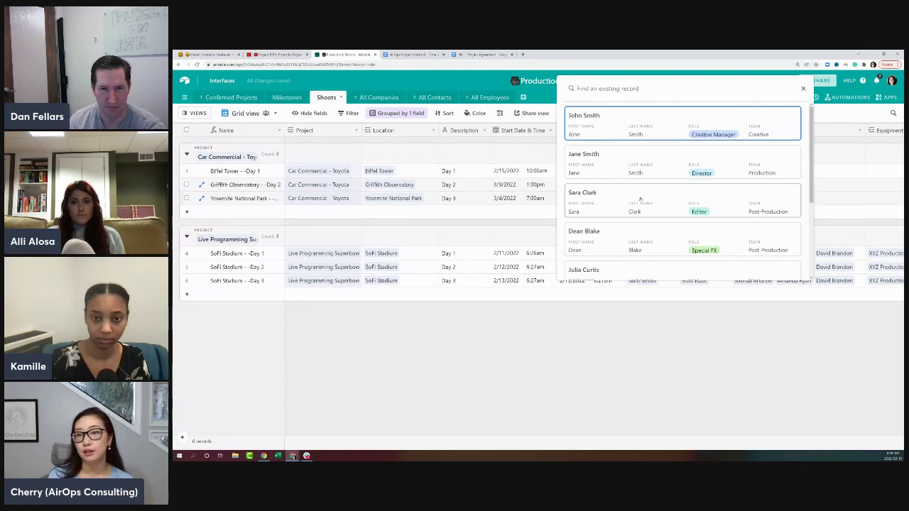
left_click(649, 165)
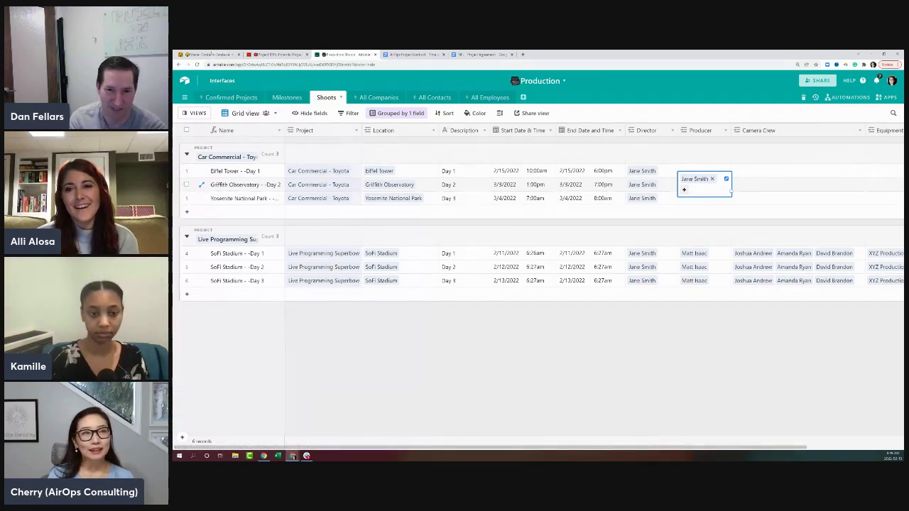
Compare the All Companies table in the Production base with the Internal Team Members table in the Master Contacts Database
left_click(403, 87)
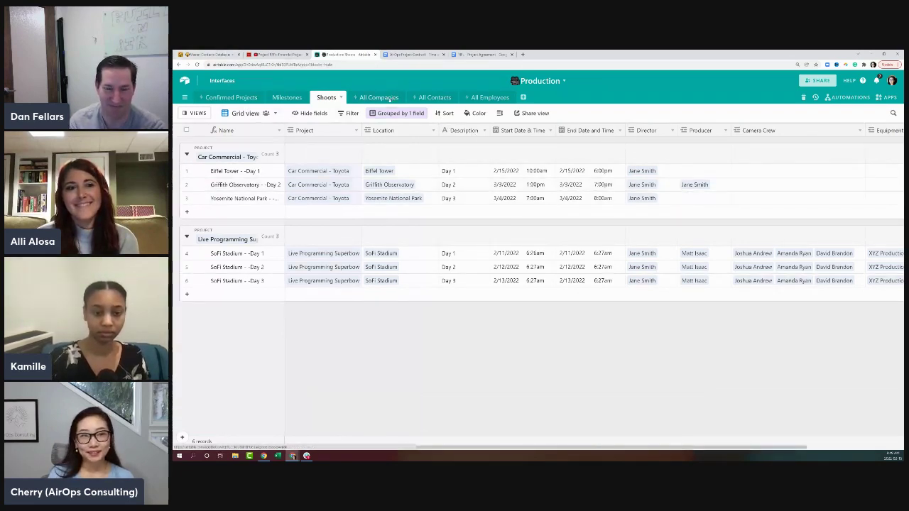
left_click(379, 97)
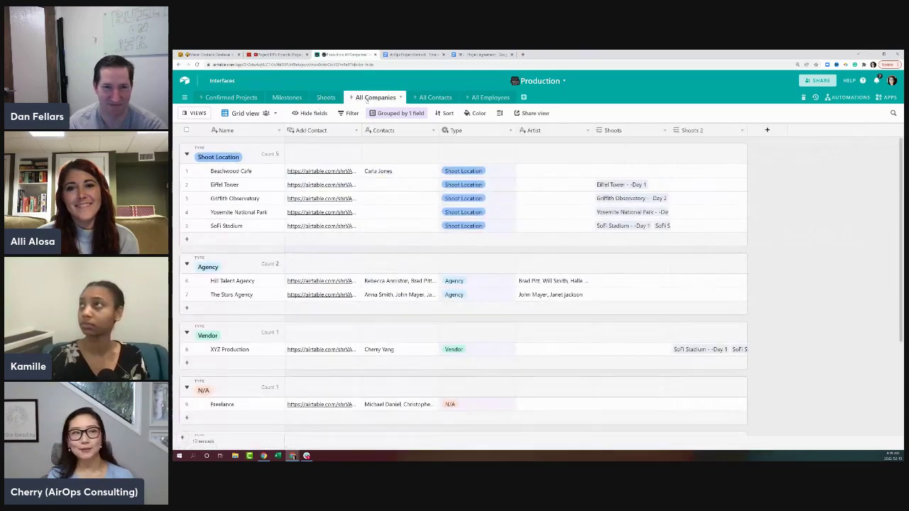
left_click(205, 55)
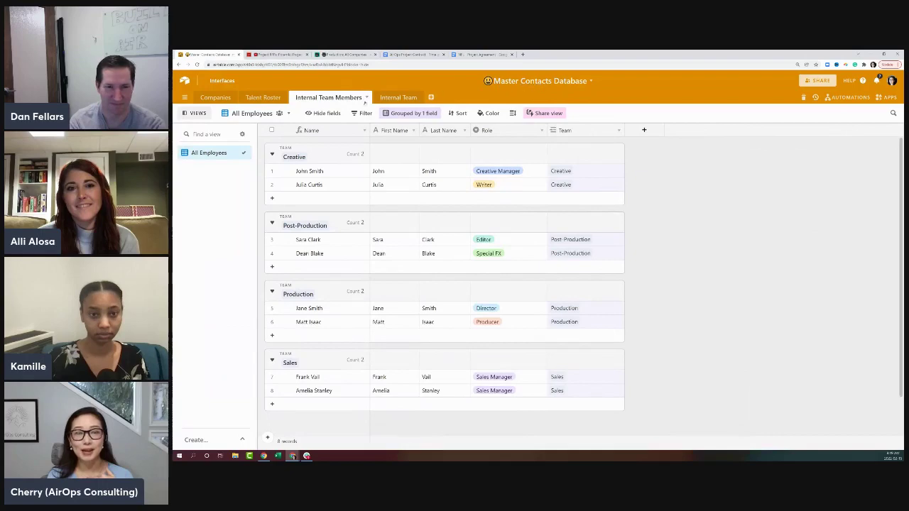
left_click(348, 55)
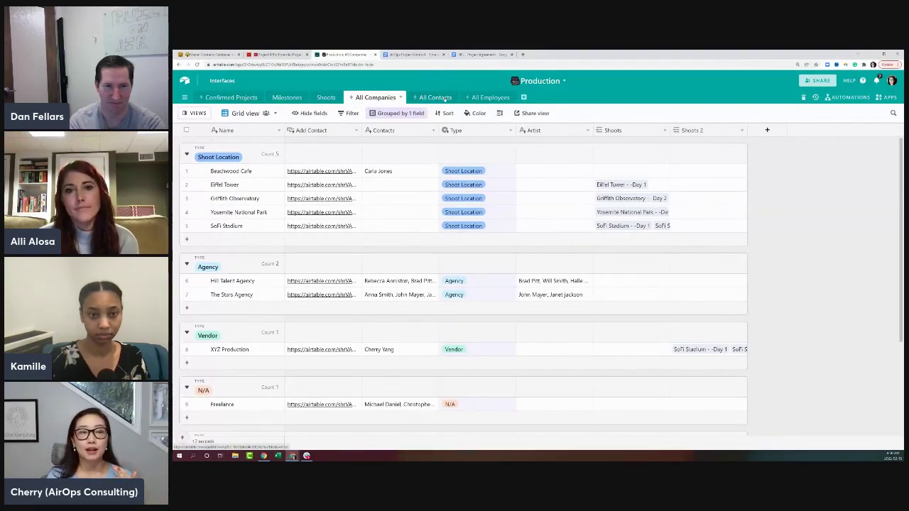
left_click(199, 54)
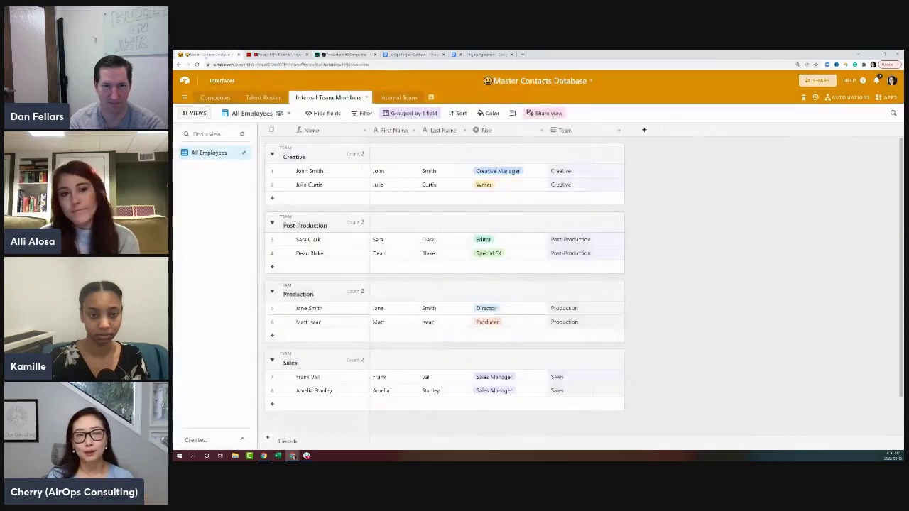
left_click(343, 55)
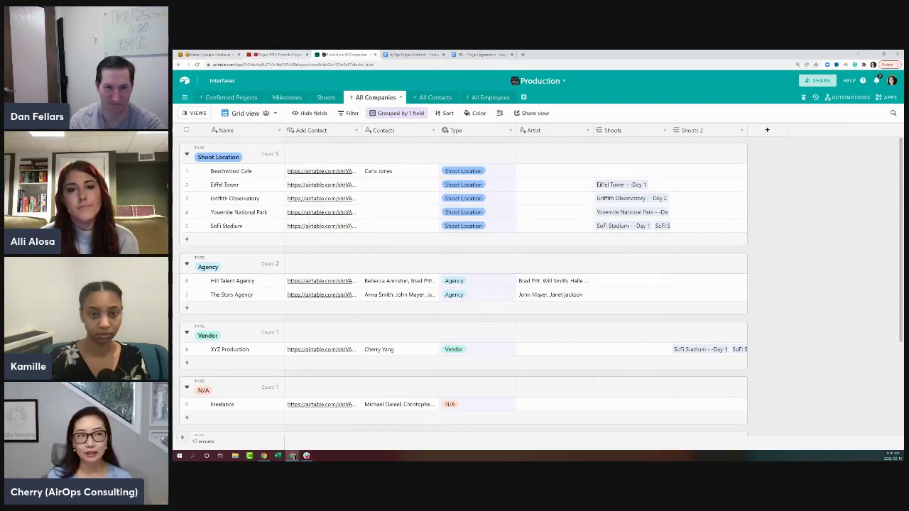
left_click(207, 54)
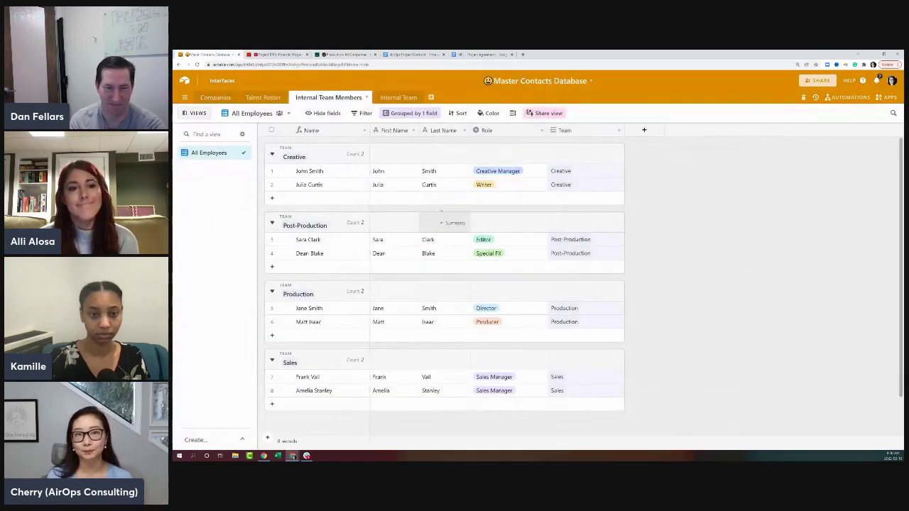